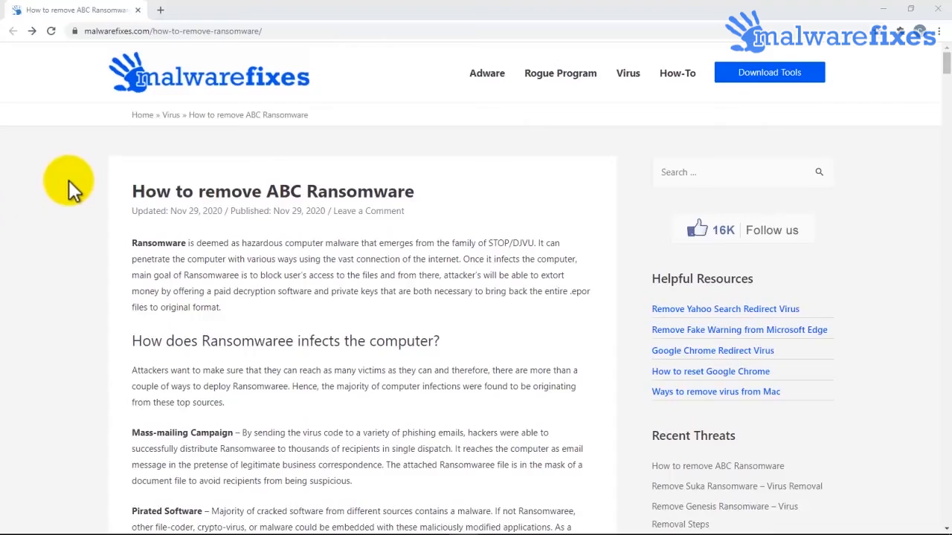
Download the malware removal tool from the ABC Ransomware removal guide and run the downloaded MBSetup (1).exe
{"action": "scroll", "coordinate": [69, 180], "scroll_direction": "down", "scroll_amount": 5}
{"action": "scroll", "coordinate": [69, 180], "scroll_direction": "down", "scroll_amount": 10}
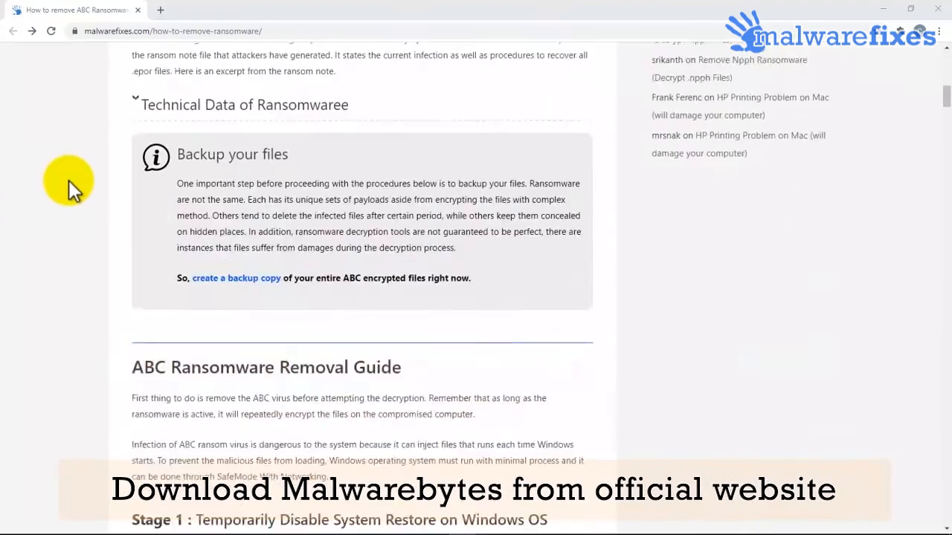
{"action": "scroll", "coordinate": [68, 180], "scroll_direction": "down", "scroll_amount": 8}
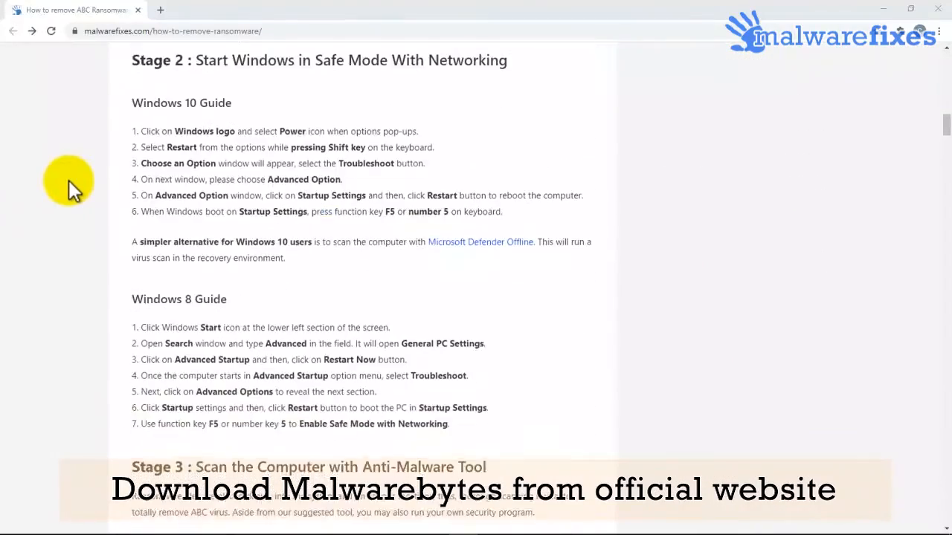
{"action": "scroll", "coordinate": [69, 180], "scroll_direction": "down", "scroll_amount": 1}
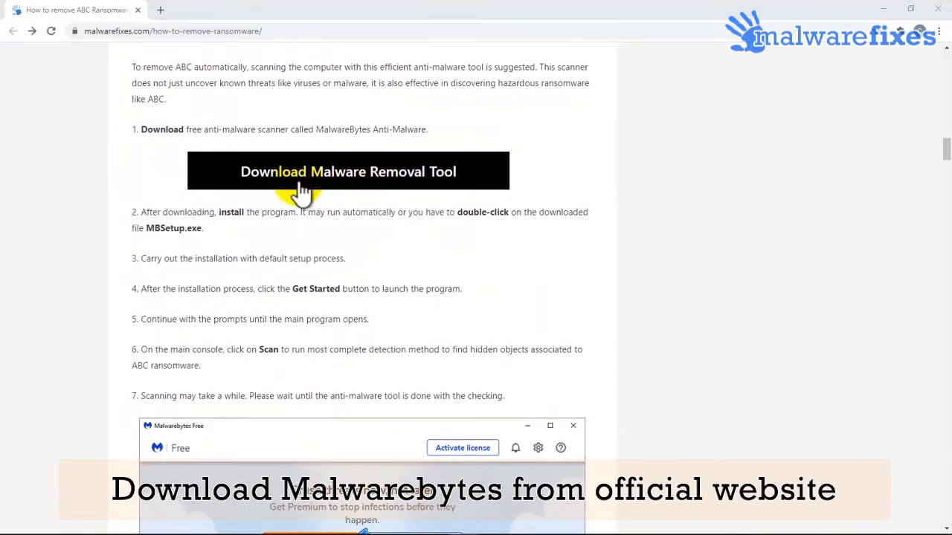
{"action": "left_click", "coordinate": [372, 183]}
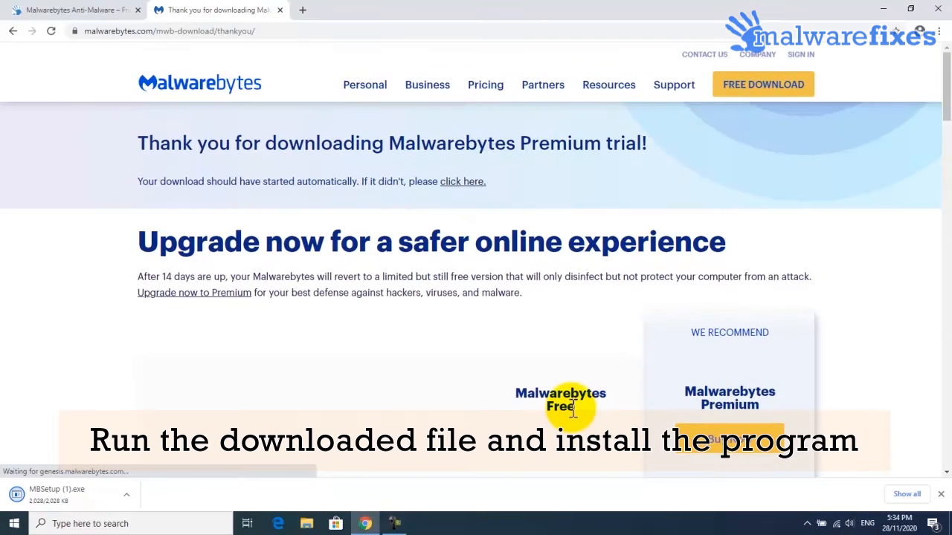
{"action": "left_click", "coordinate": [126, 497]}
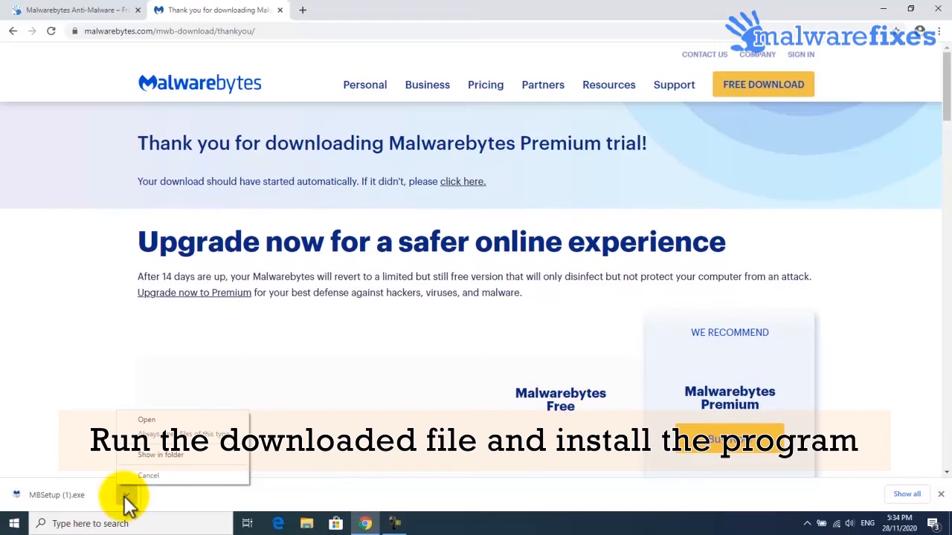
{"action": "left_click", "coordinate": [137, 419]}
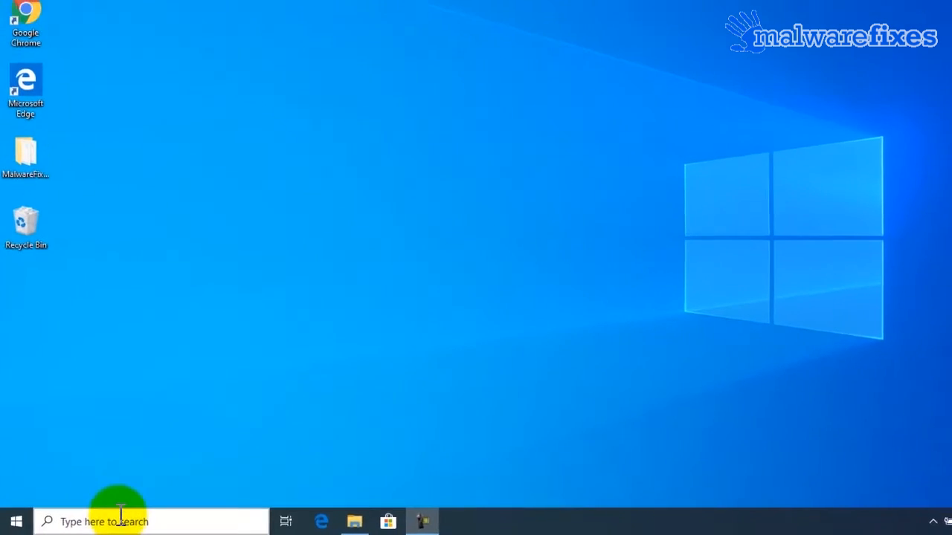
Search Windows for "mscofig" and open System Configuration
{"action": "left_click", "coordinate": [101, 522]}
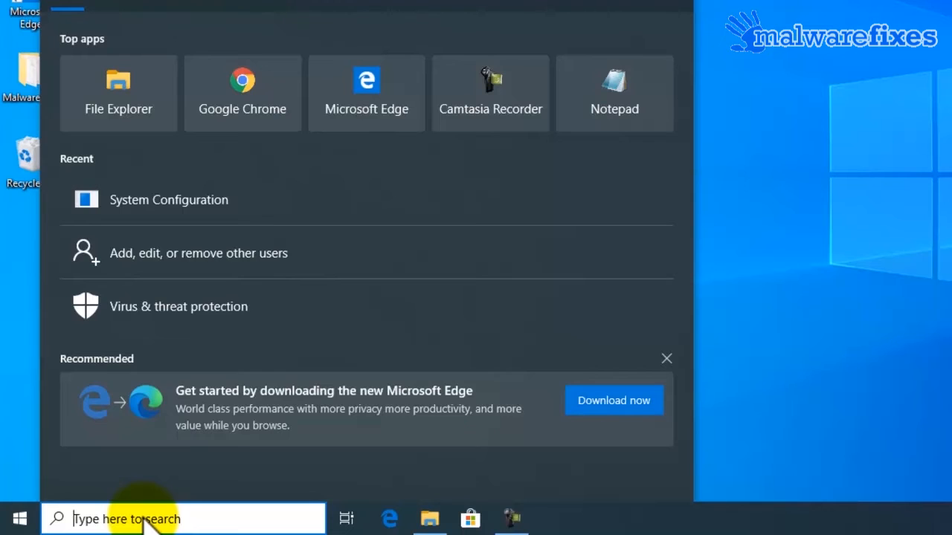
{"action": "type", "text": "mscofig"}
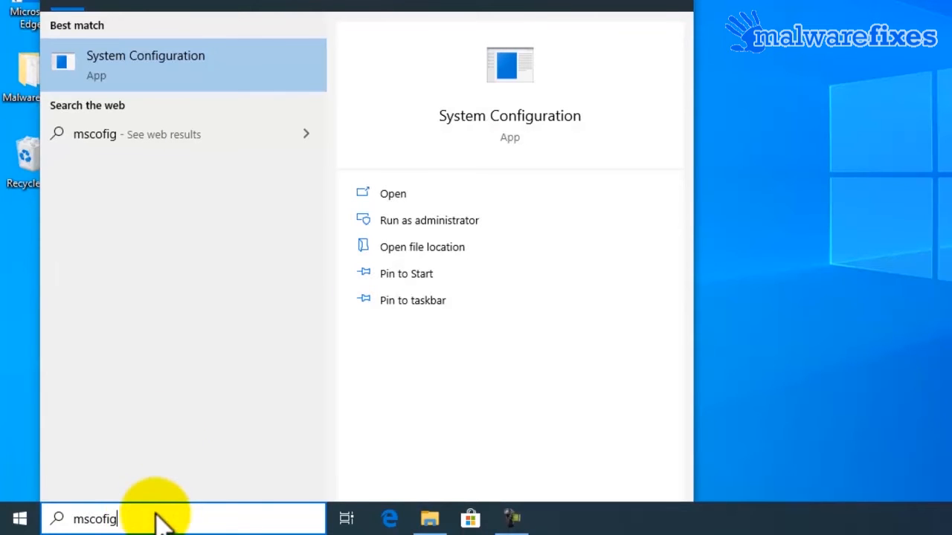
{"action": "left_click", "coordinate": [166, 79]}
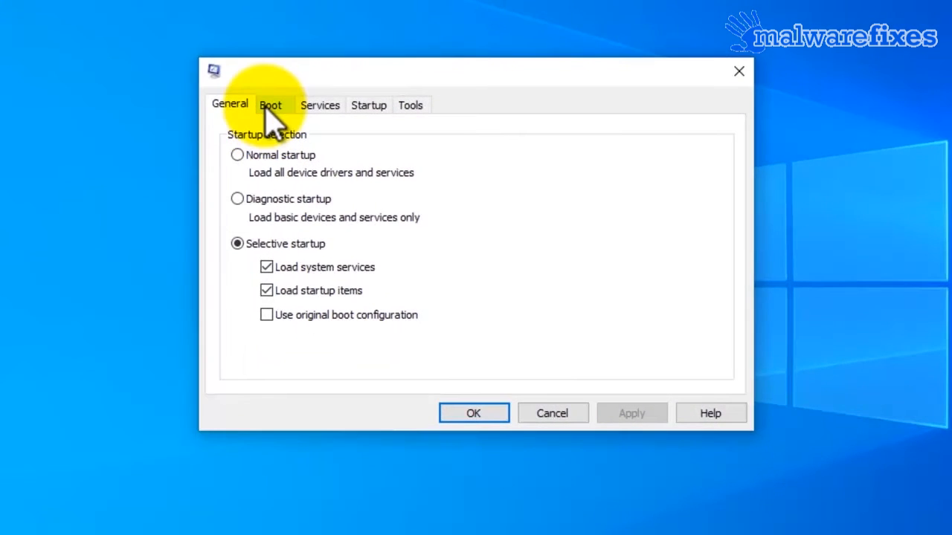
Enable Safe boot with the Minimal option for Windows 10 and apply the boot settings
{"action": "left_click", "coordinate": [269, 108]}
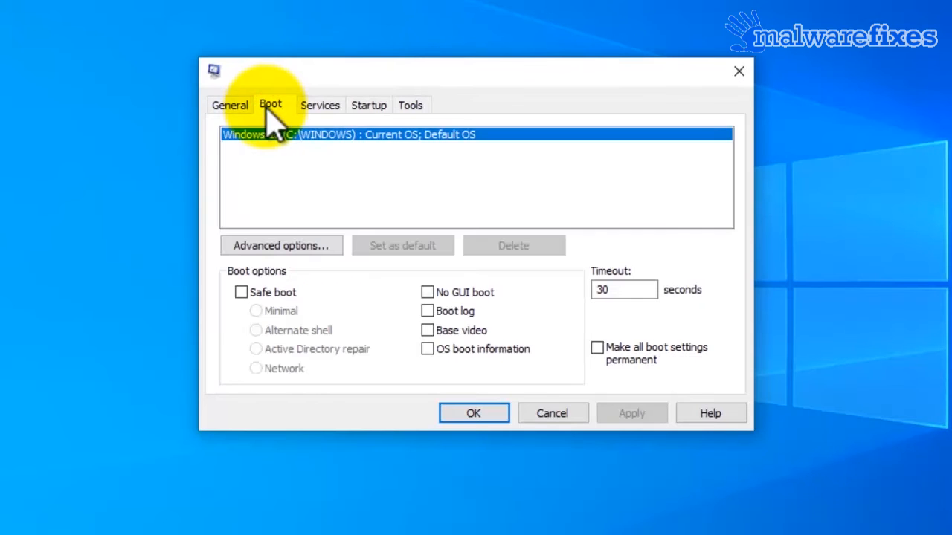
{"action": "left_click", "coordinate": [241, 293]}
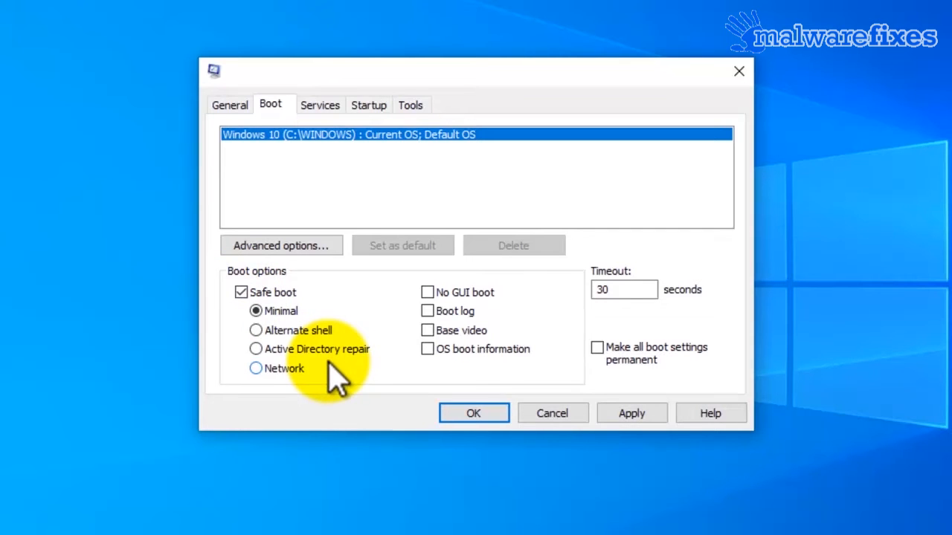
{"action": "left_click", "coordinate": [640, 420]}
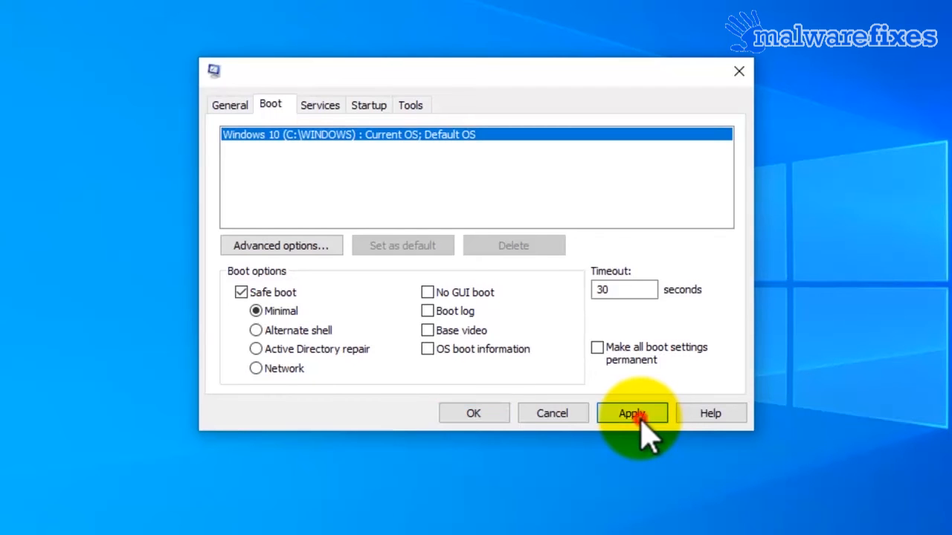
{"action": "left_click", "coordinate": [474, 414]}
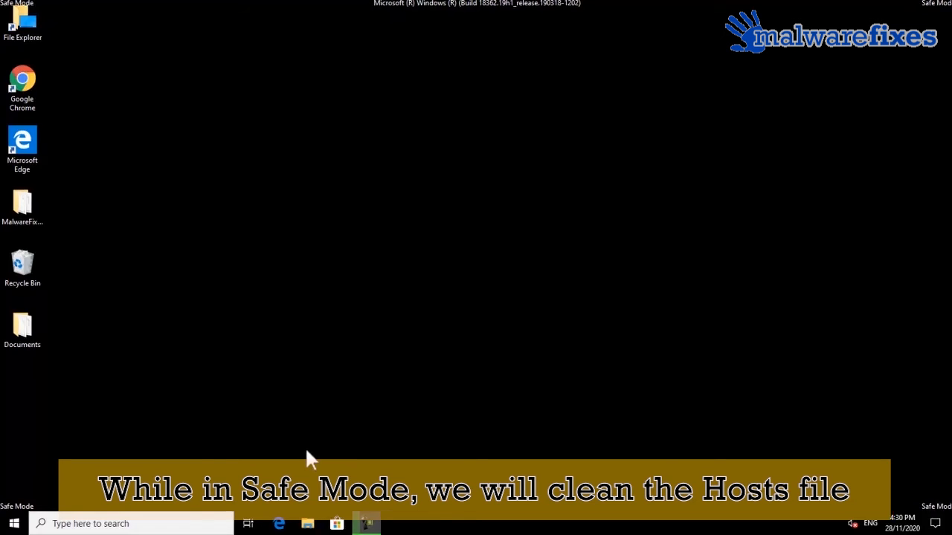
Switch to File Explorer and open the Windows folder on the OS (C:) drive
{"action": "left_click", "coordinate": [310, 523]}
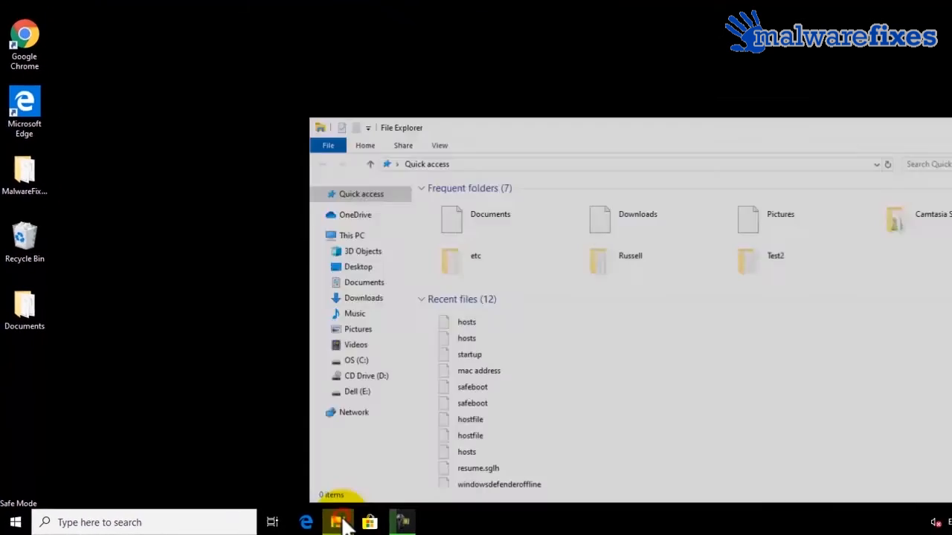
{"action": "left_click_drag", "start_coordinate": [586, 120], "coordinate": [417, 37]}
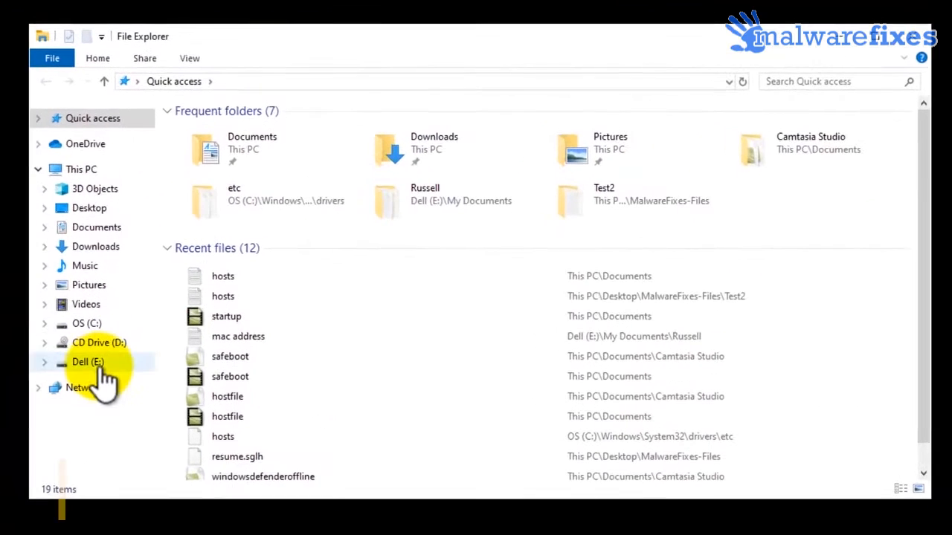
{"action": "left_click", "coordinate": [90, 326]}
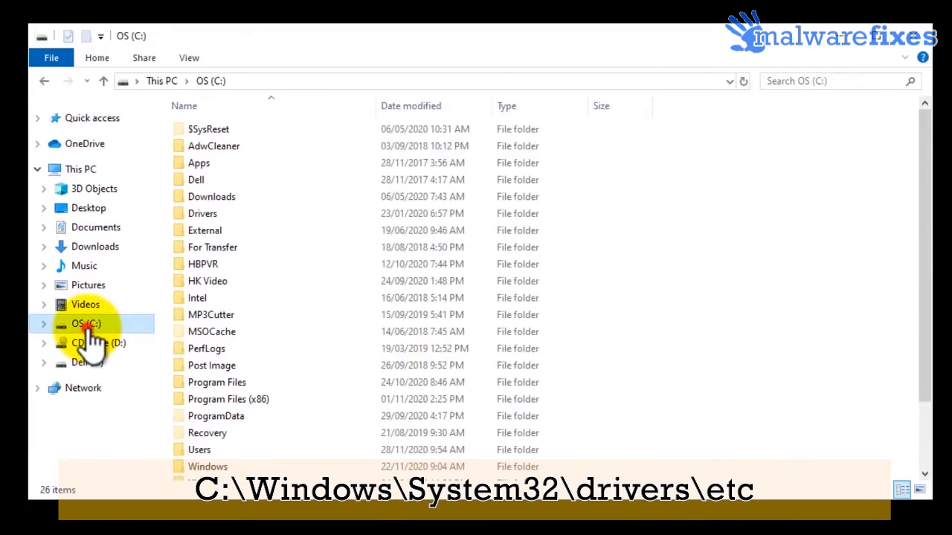
{"action": "scroll", "coordinate": [253, 386], "scroll_direction": "down", "scroll_amount": 2}
{"action": "left_click", "coordinate": [216, 388]}
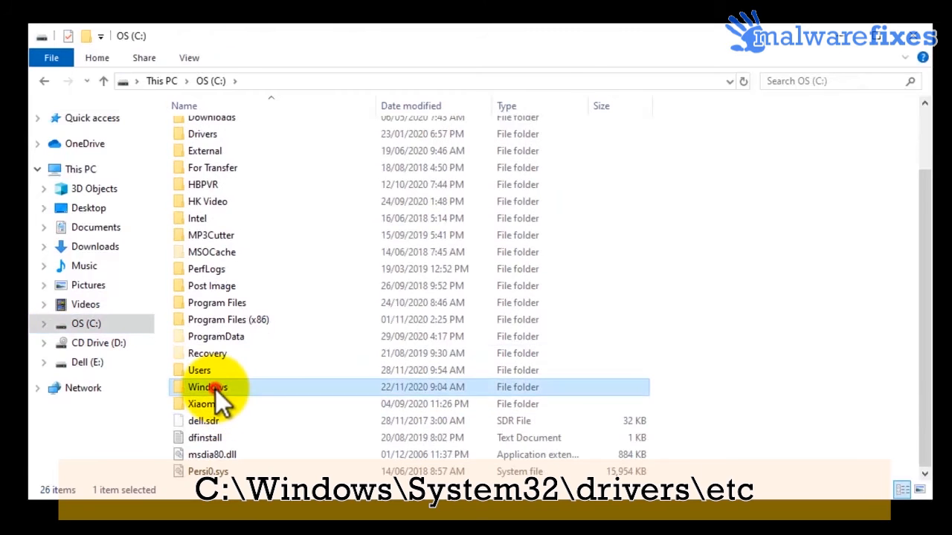
{"action": "double_click", "coordinate": [216, 388]}
Go from the Windows folder to the System32\drivers\etc subfolder
{"action": "scroll", "coordinate": [255, 302], "scroll_direction": "down", "scroll_amount": 1}
{"action": "scroll", "coordinate": [255, 301], "scroll_direction": "down", "scroll_amount": 18}
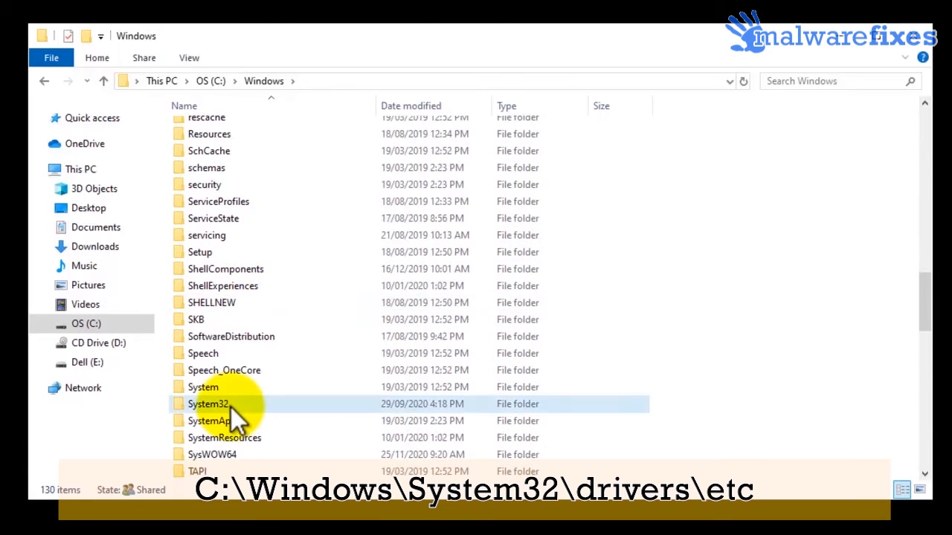
{"action": "double_click", "coordinate": [231, 405]}
{"action": "scroll", "coordinate": [232, 405], "scroll_direction": "down", "scroll_amount": 1}
{"action": "left_click", "coordinate": [252, 181]}
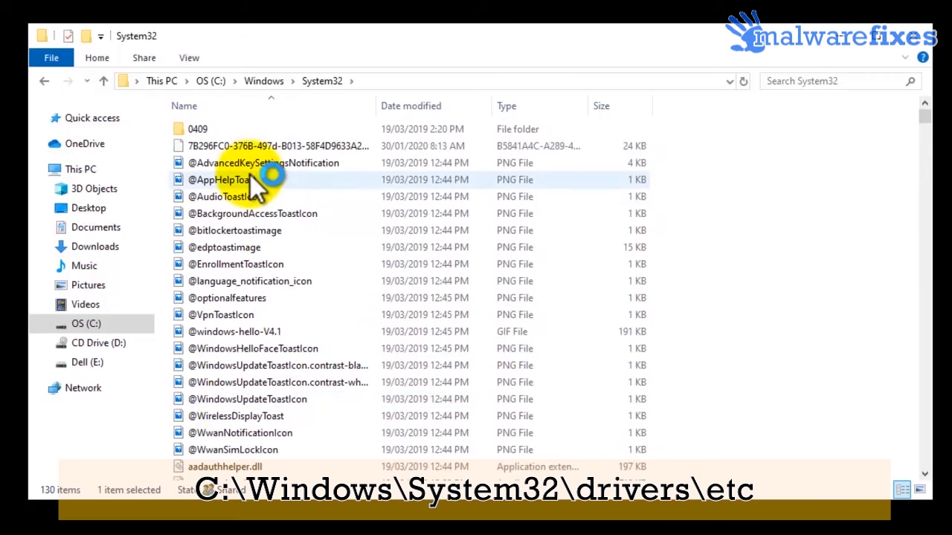
{"action": "scroll", "coordinate": [251, 199], "scroll_direction": "down", "scroll_amount": 7}
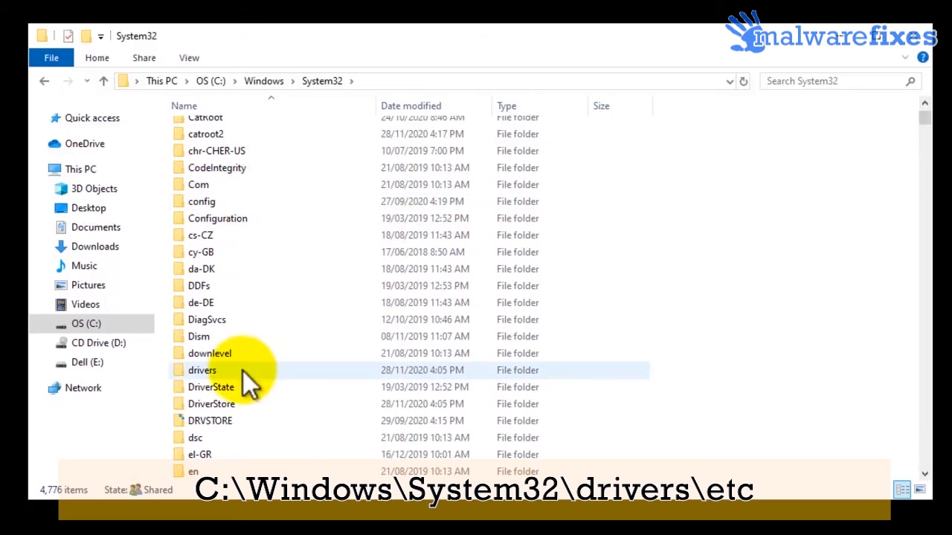
{"action": "double_click", "coordinate": [210, 372]}
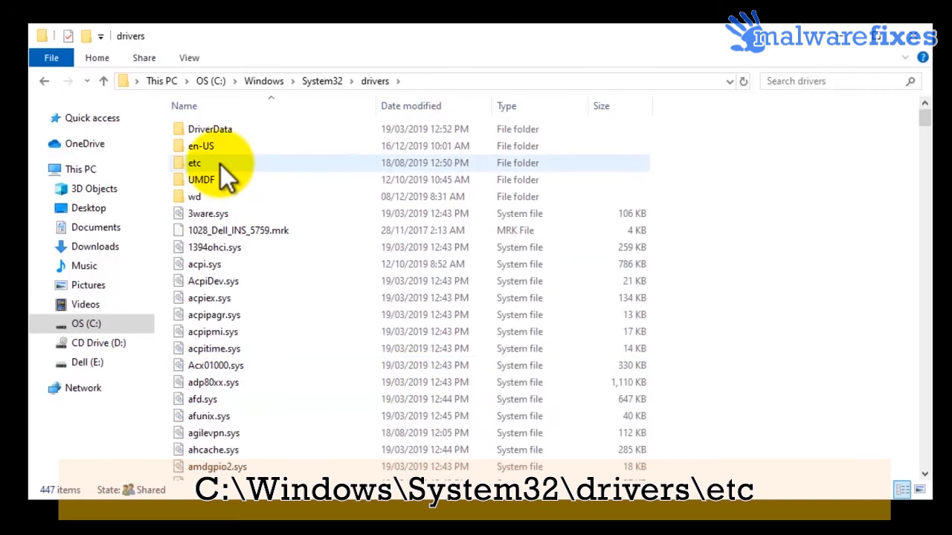
{"action": "double_click", "coordinate": [194, 162]}
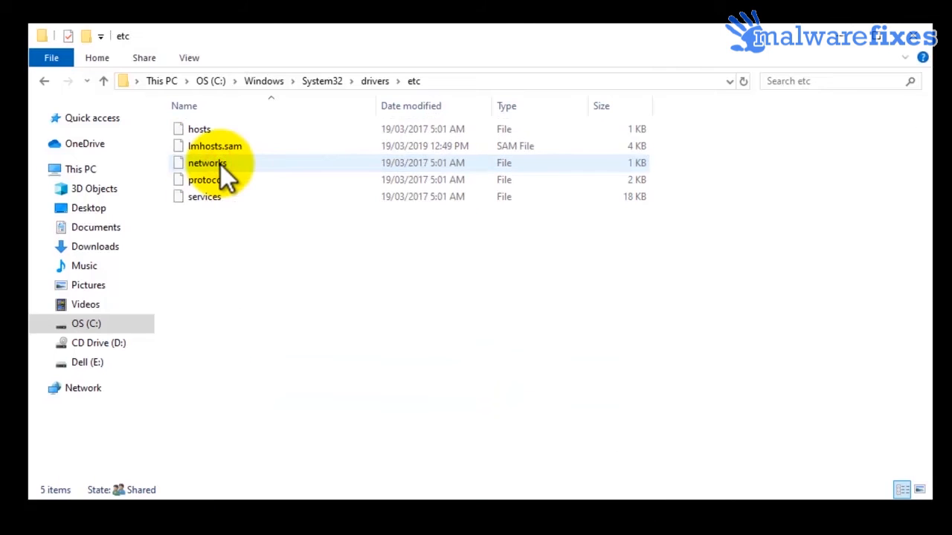
Open the hosts file from the etc folder with Notepad
{"action": "left_click", "coordinate": [209, 129]}
{"action": "double_click", "coordinate": [209, 129]}
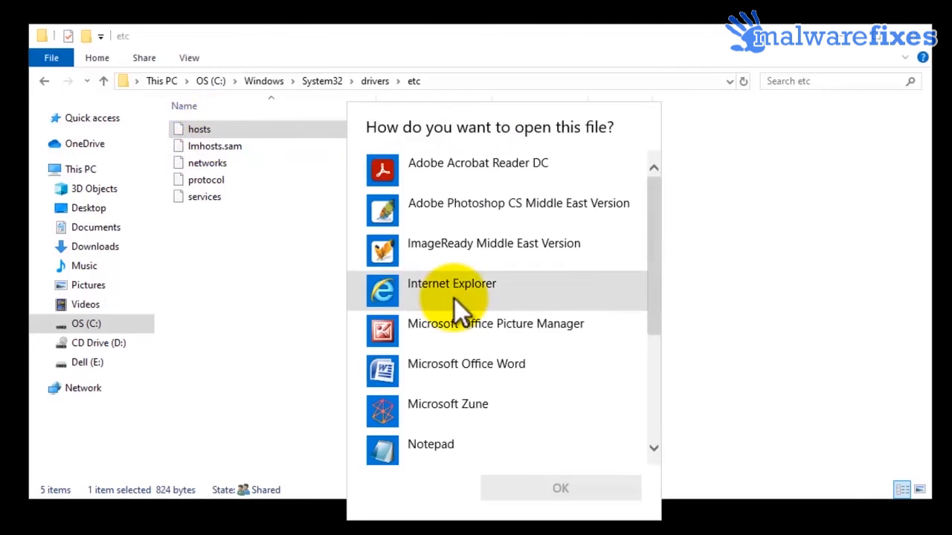
{"action": "double_click", "coordinate": [416, 450]}
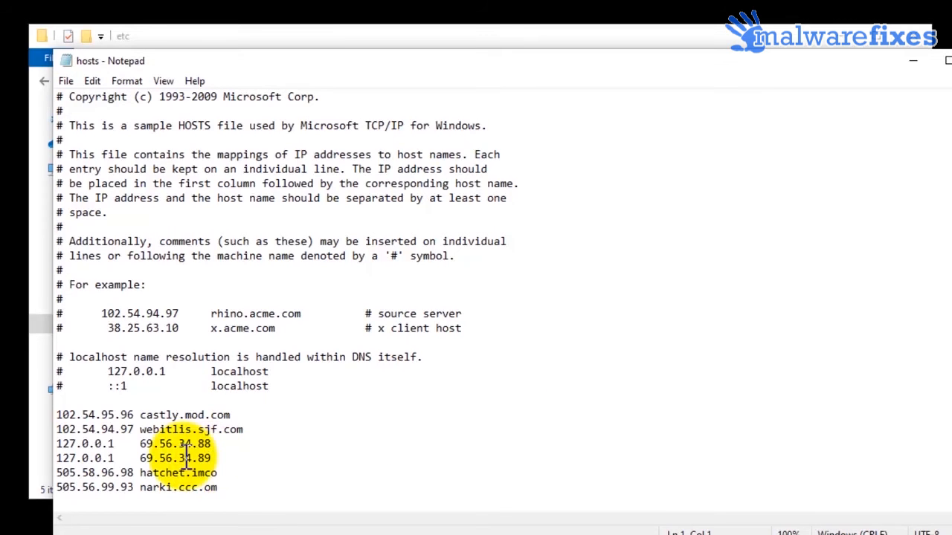
Delete the suspicious entries below the localhost lines in the hosts file, from castly.mod.com through narki.ccc.om
{"action": "left_click_drag", "start_coordinate": [58, 415], "coordinate": [252, 485]}
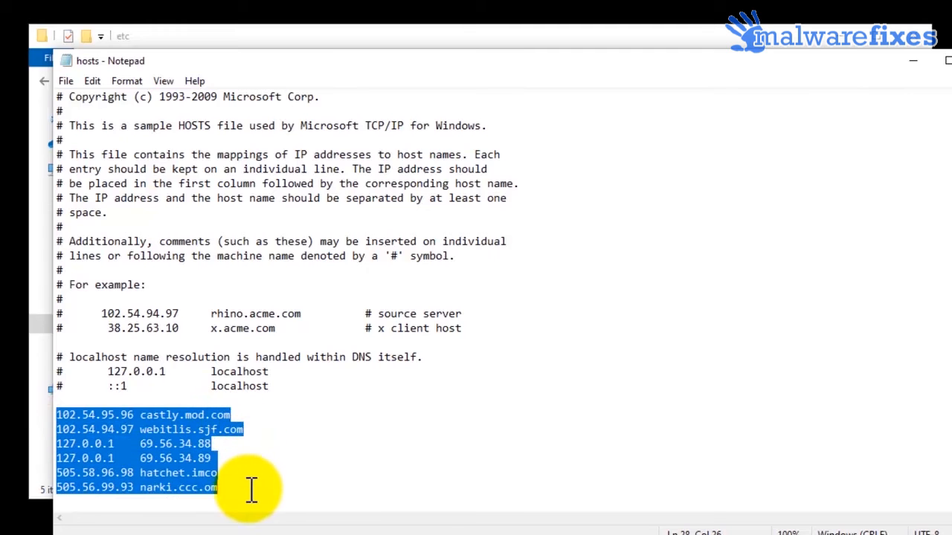
{"action": "right_click", "coordinate": [185, 455]}
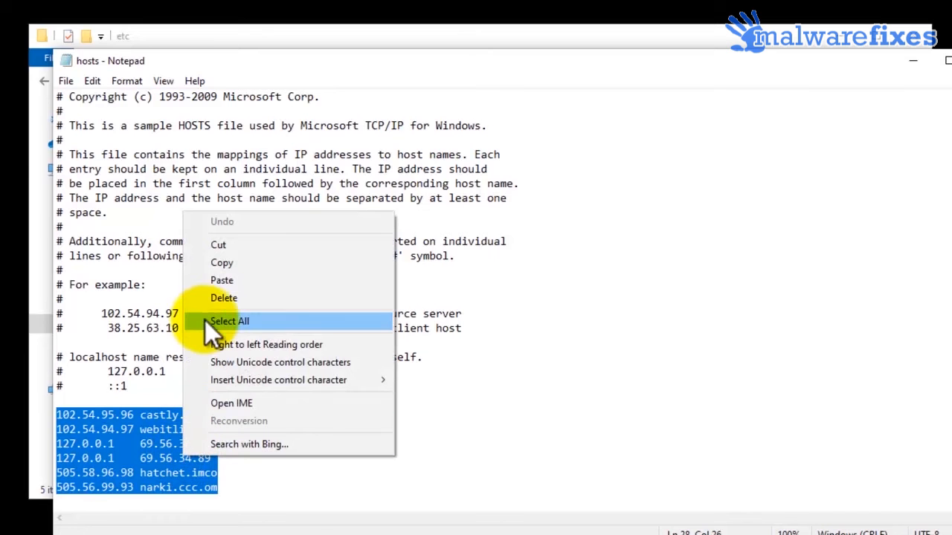
{"action": "left_click", "coordinate": [214, 299]}
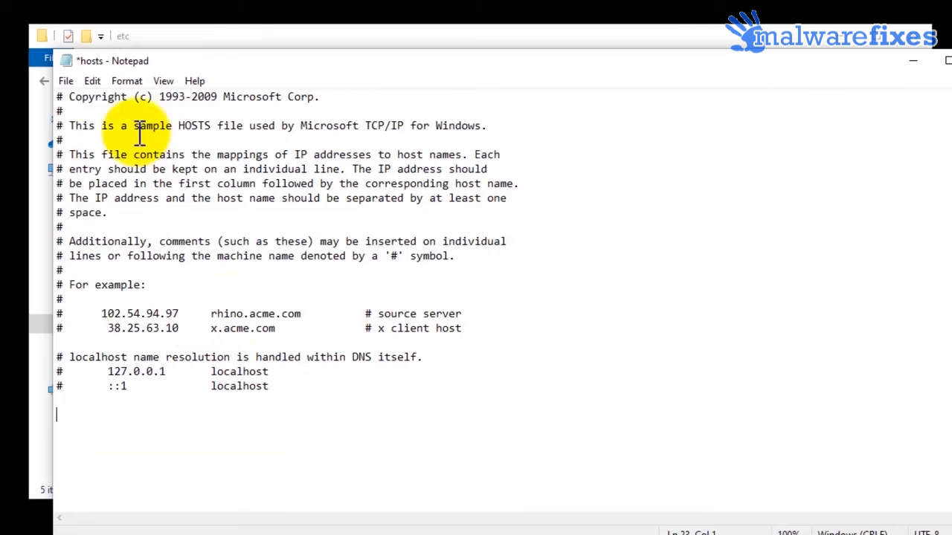
Save the hosts file and close both Notepad and the File Explorer window
{"action": "left_click", "coordinate": [70, 88]}
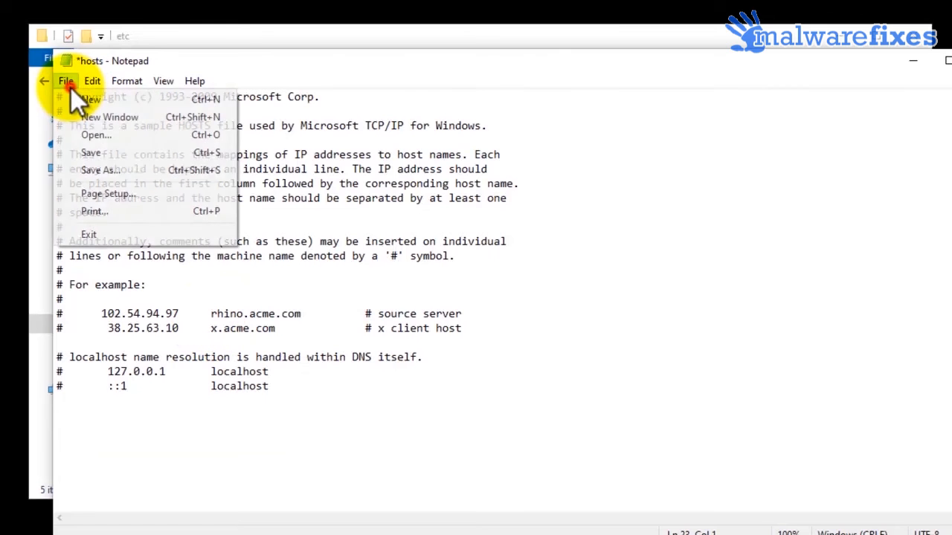
{"action": "left_click", "coordinate": [100, 154]}
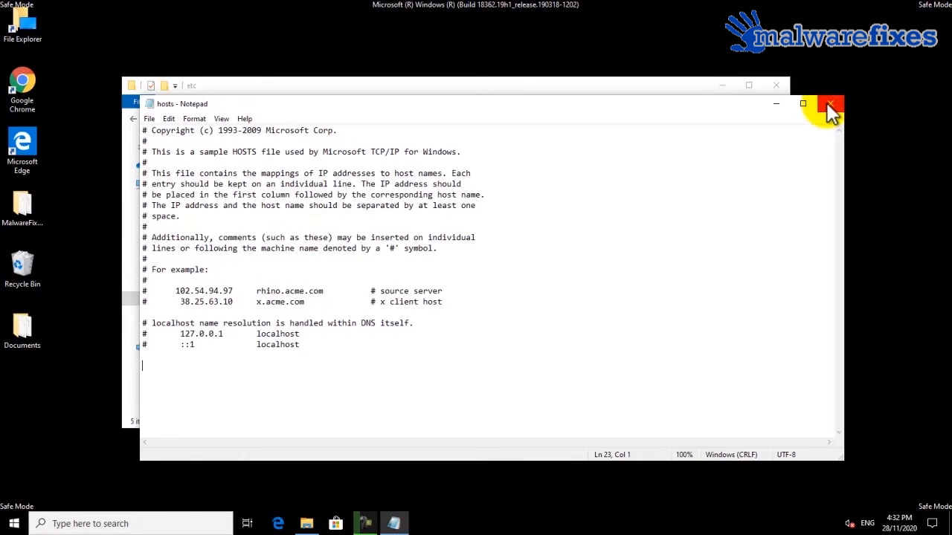
{"action": "left_click", "coordinate": [829, 108]}
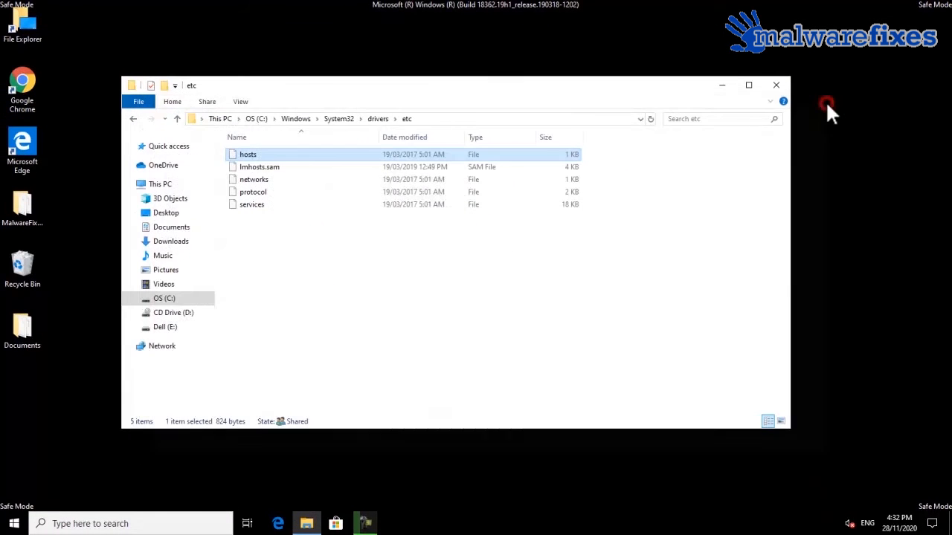
{"action": "left_click", "coordinate": [777, 86]}
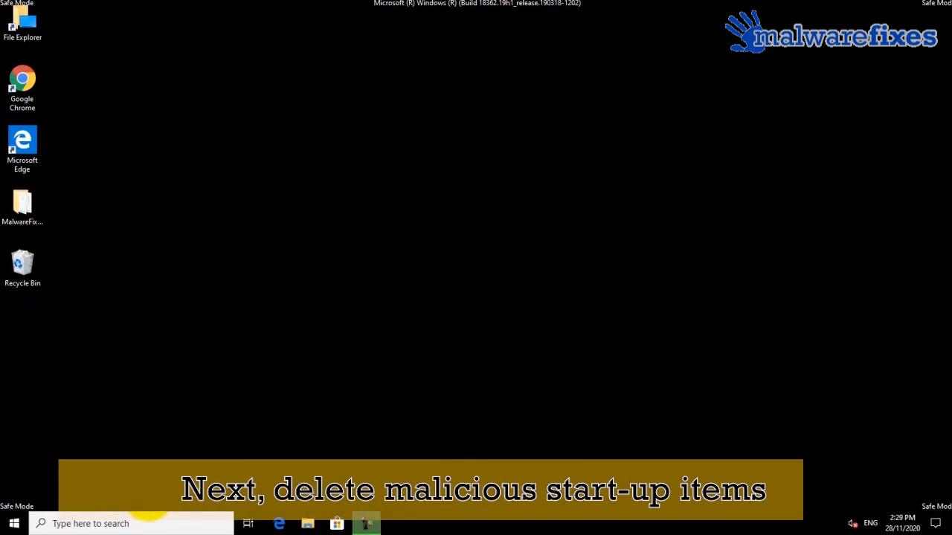
Open the user's Startup folder by running shell:startup from the Windows Run dialog
{"action": "left_click", "coordinate": [131, 523]}
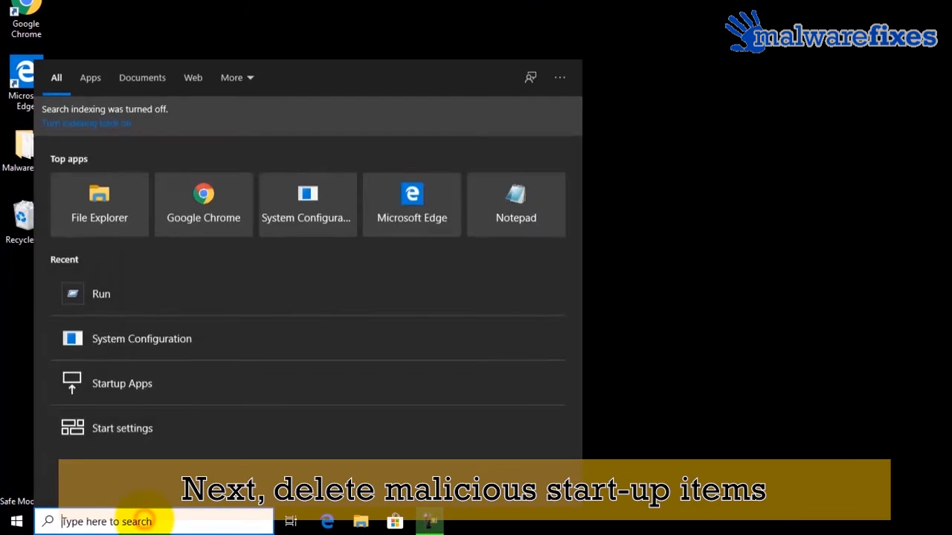
{"action": "type", "text": "run"}
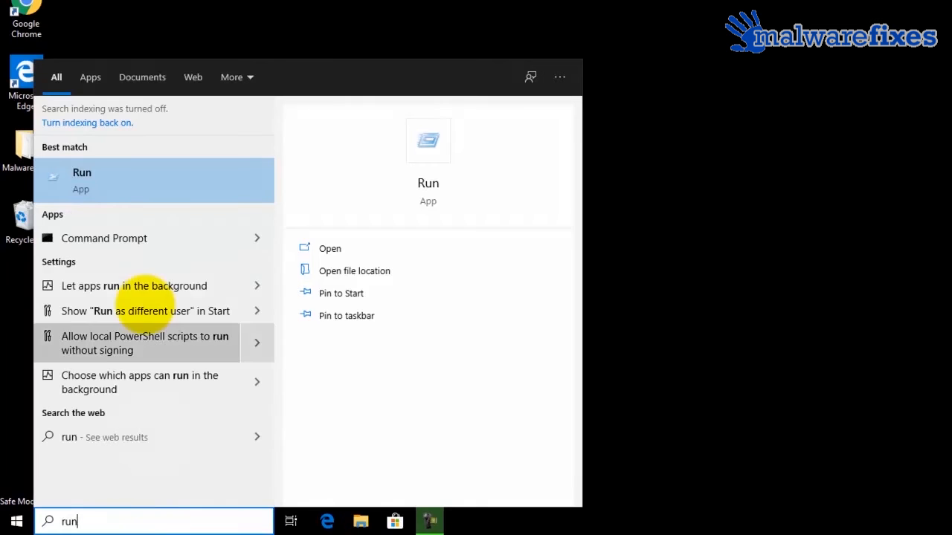
{"action": "left_click", "coordinate": [121, 181]}
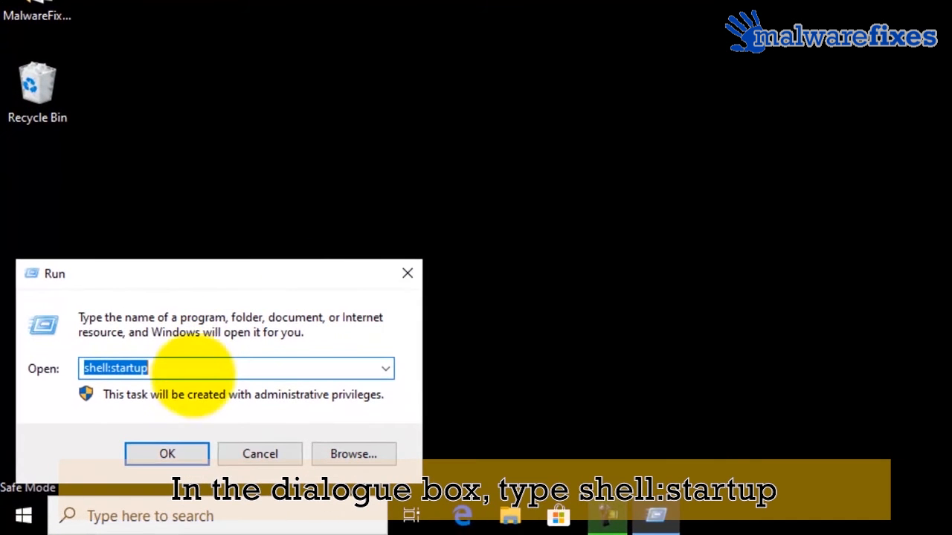
{"action": "left_click", "coordinate": [195, 367]}
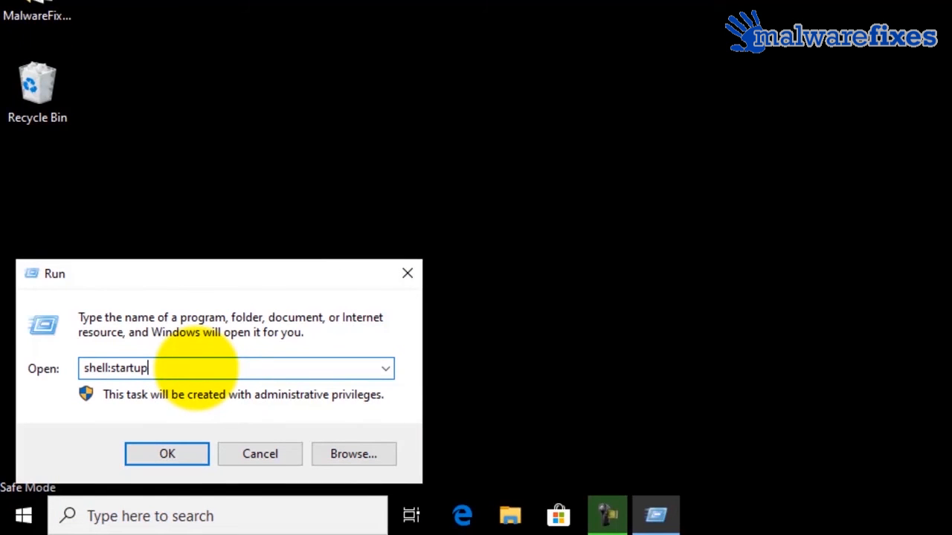
{"action": "left_click", "coordinate": [167, 454]}
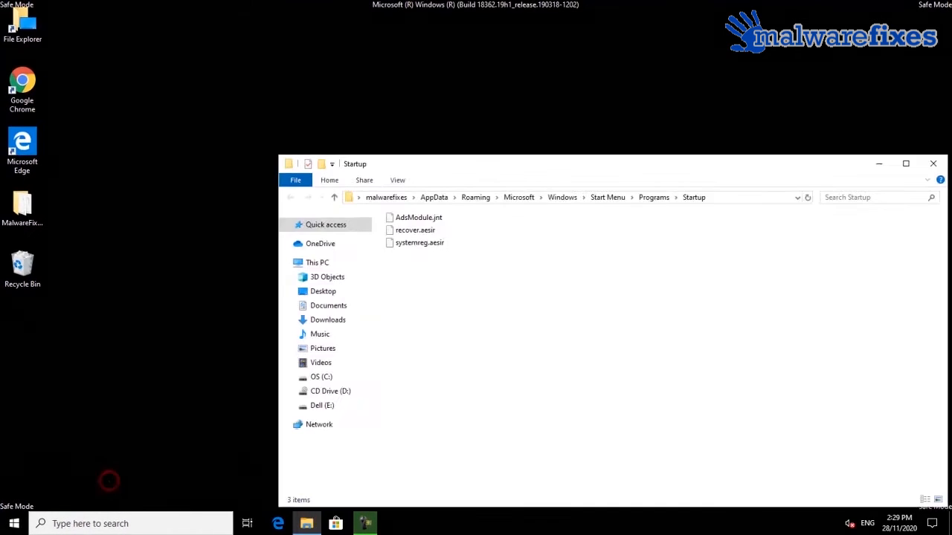
Delete AdsModule.jnt, recover.aesir and systemreg.aesir from the Startup folder and close its window
{"action": "left_click", "coordinate": [437, 217]}
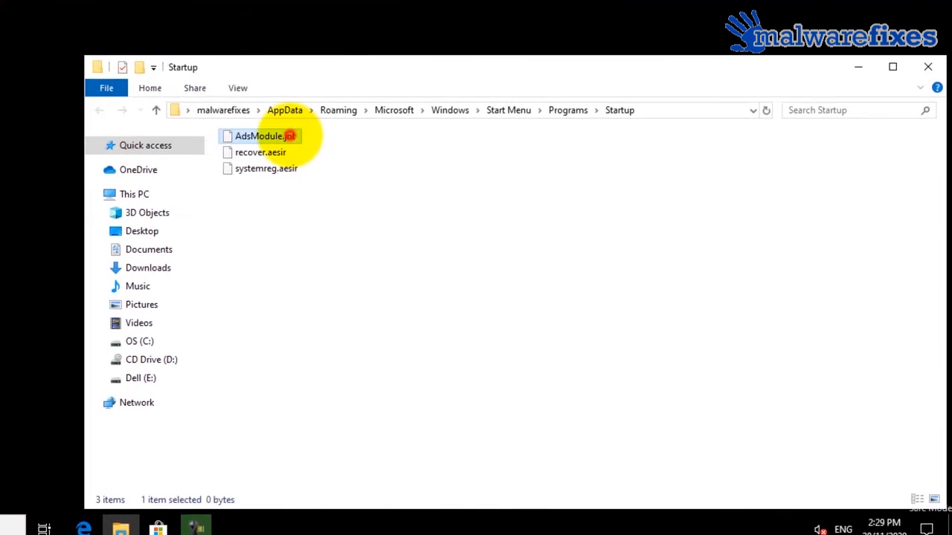
{"action": "left_click", "coordinate": [279, 168], "text": "shift"}
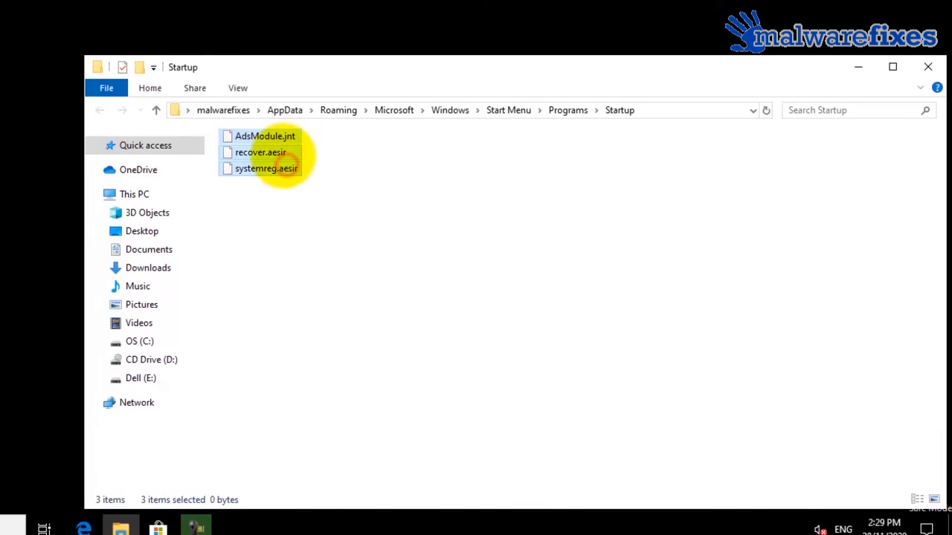
{"action": "right_click", "coordinate": [281, 154]}
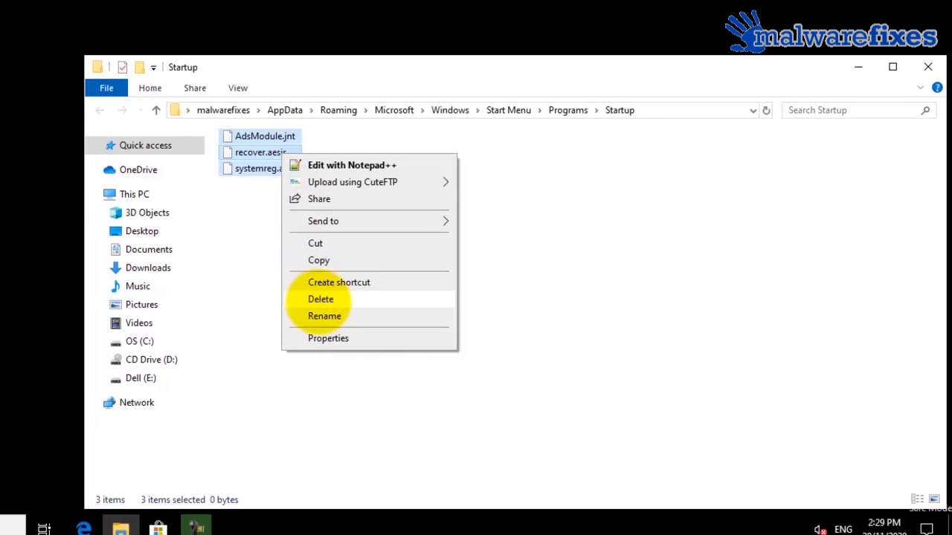
{"action": "left_click", "coordinate": [321, 299]}
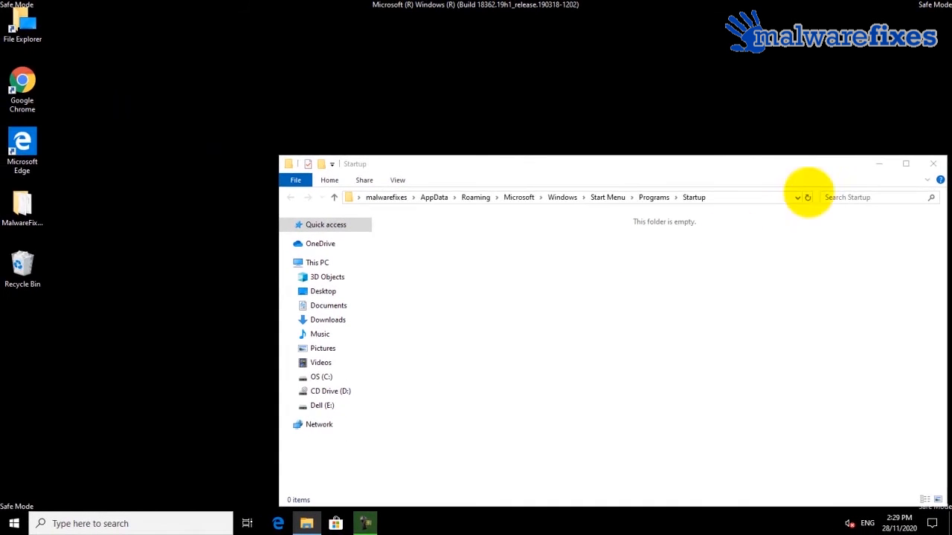
{"action": "left_click", "coordinate": [933, 164]}
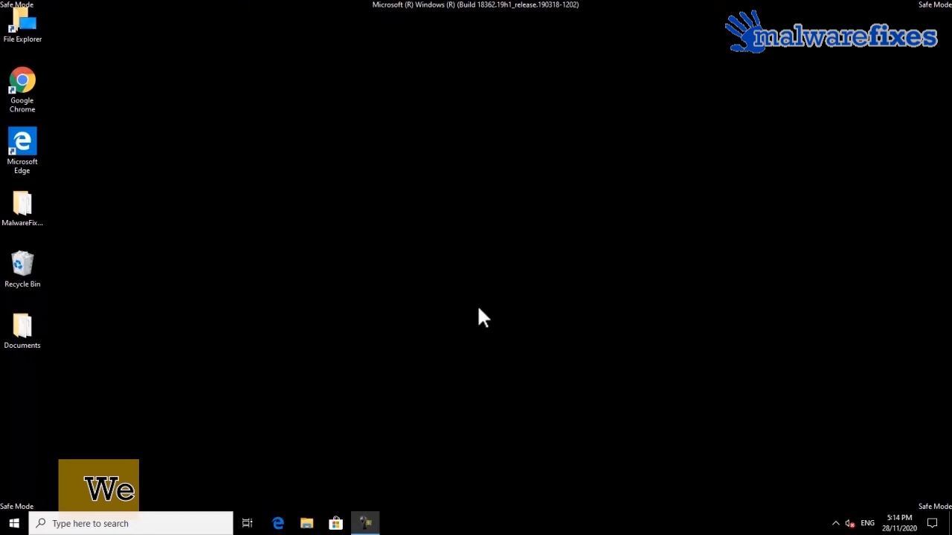
Launch Malwarebytes and start a threat scan of the computer
{"action": "left_click", "coordinate": [15, 524]}
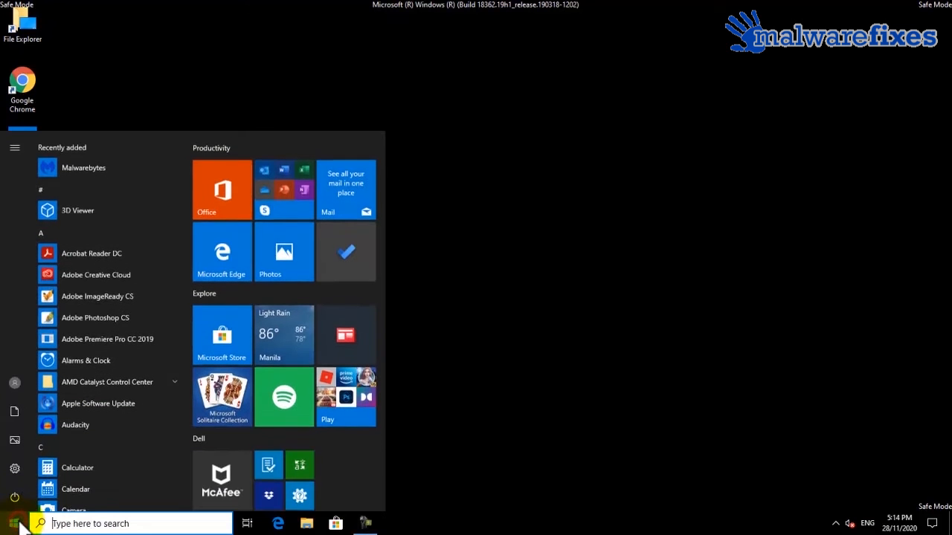
{"action": "left_click", "coordinate": [94, 170]}
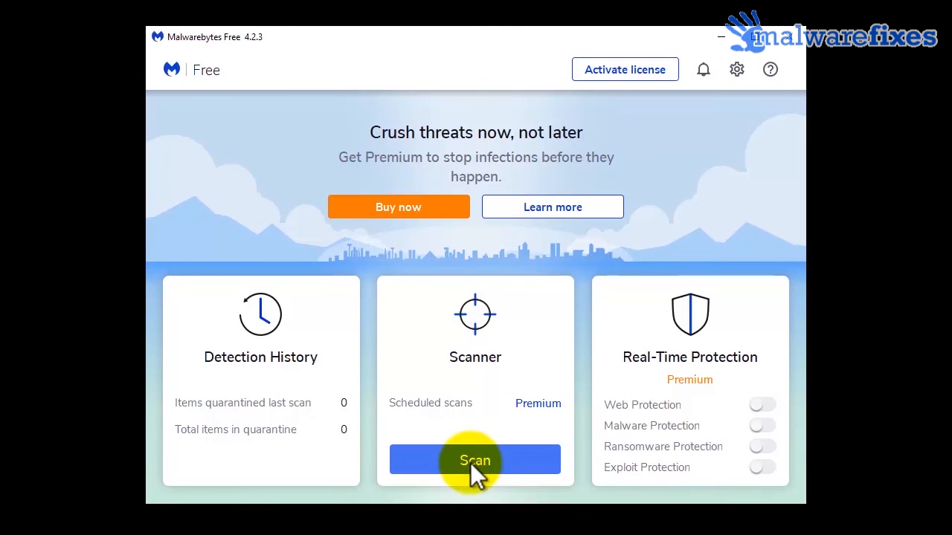
{"action": "left_click", "coordinate": [471, 464]}
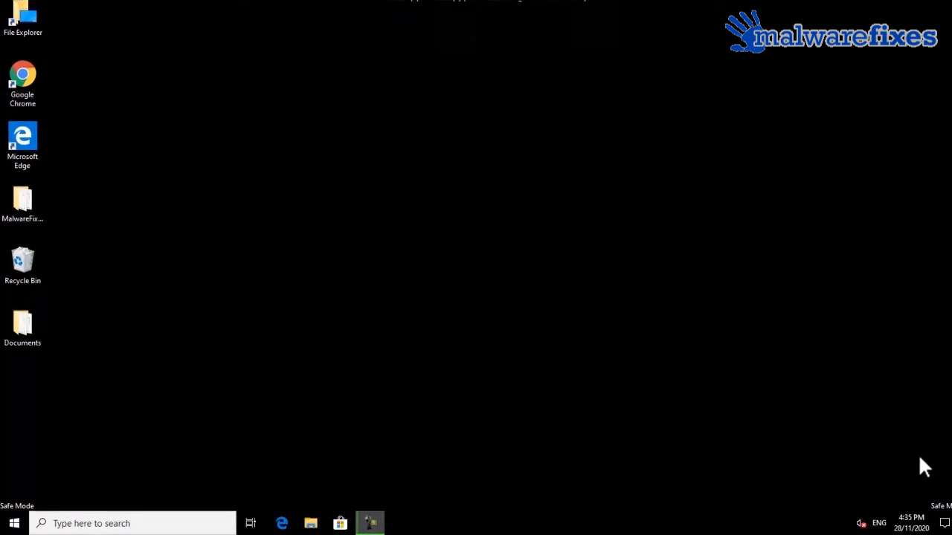
Open System Configuration (msconfig), turn off the Safe boot option for Windows 10, and apply and accept the change
{"action": "left_click", "coordinate": [147, 523]}
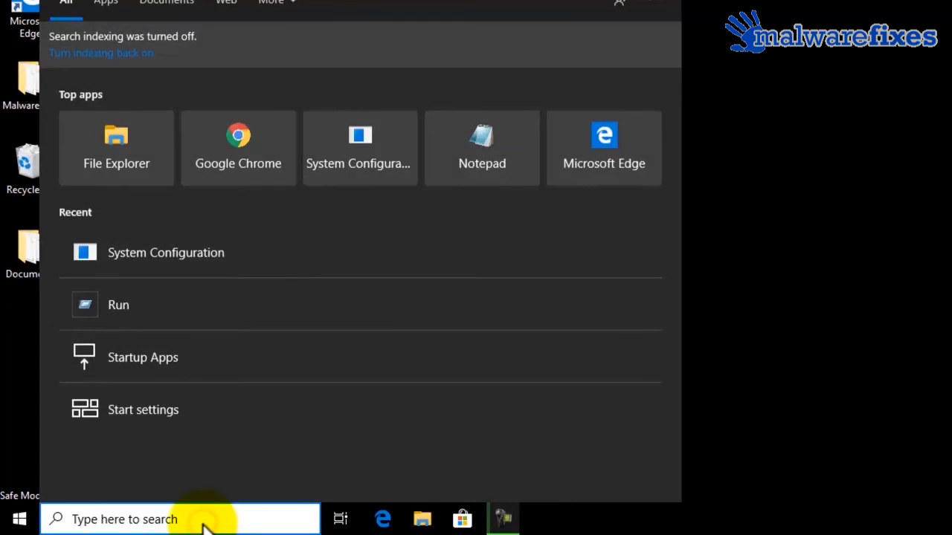
{"action": "type", "text": "msconfig"}
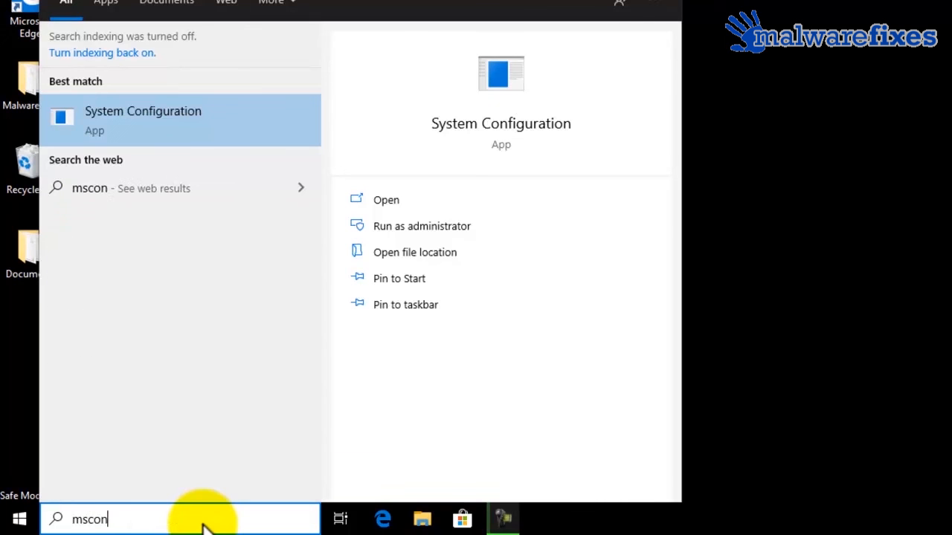
{"action": "left_click", "coordinate": [185, 126]}
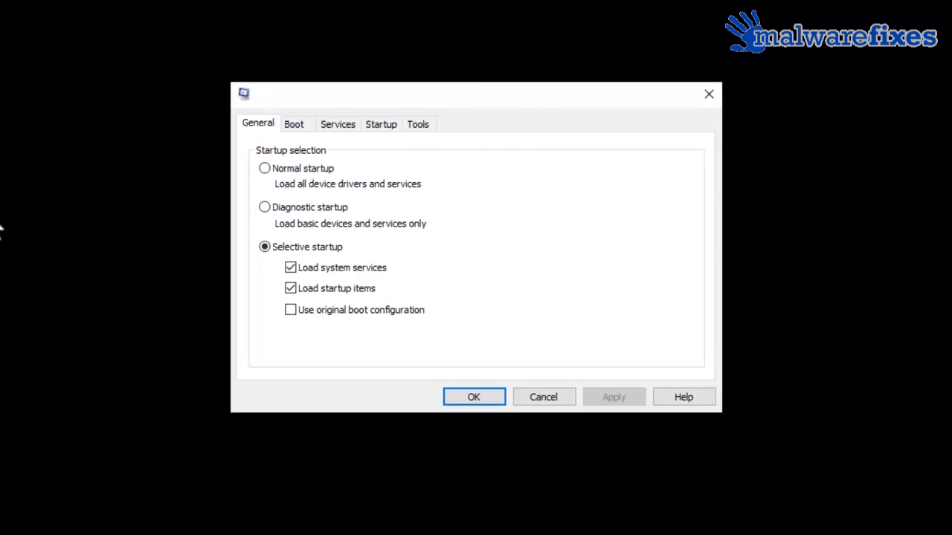
{"action": "left_click", "coordinate": [296, 126]}
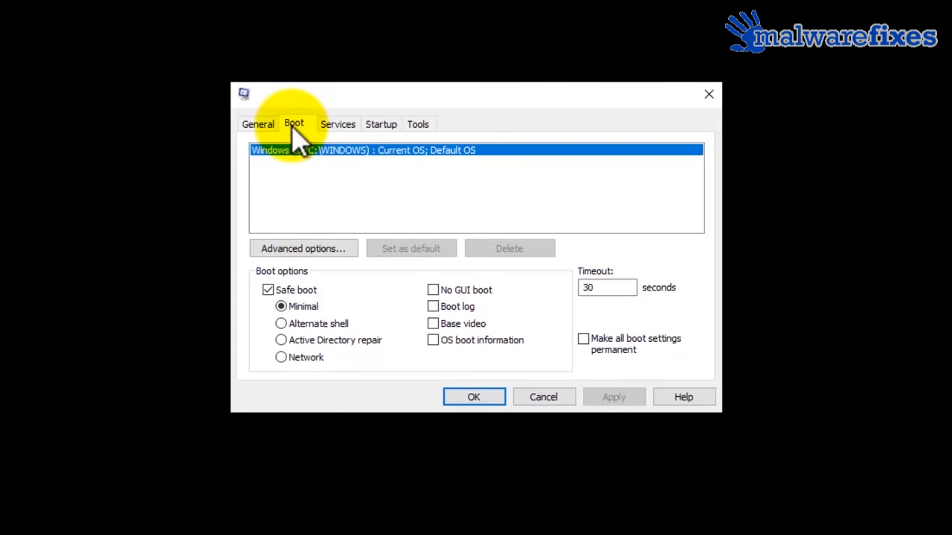
{"action": "left_click", "coordinate": [268, 290]}
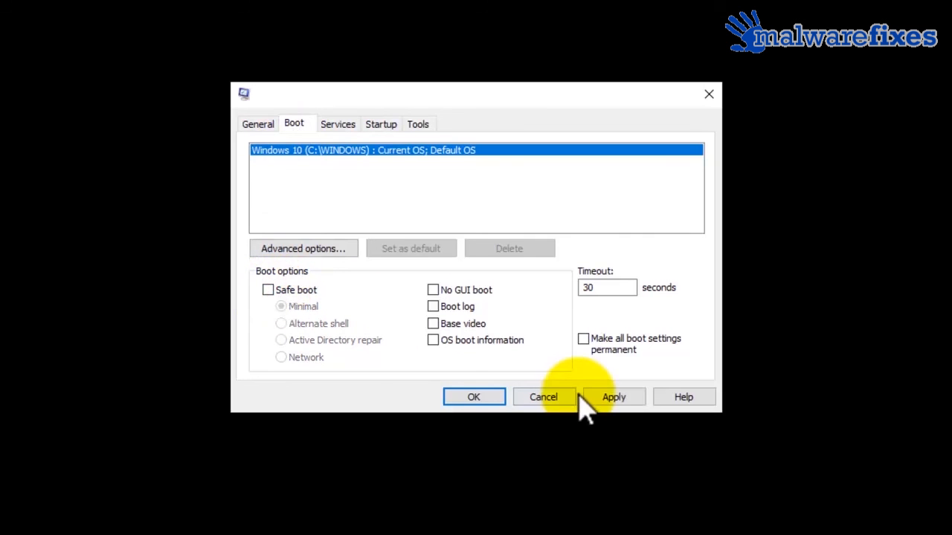
{"action": "left_click", "coordinate": [614, 397]}
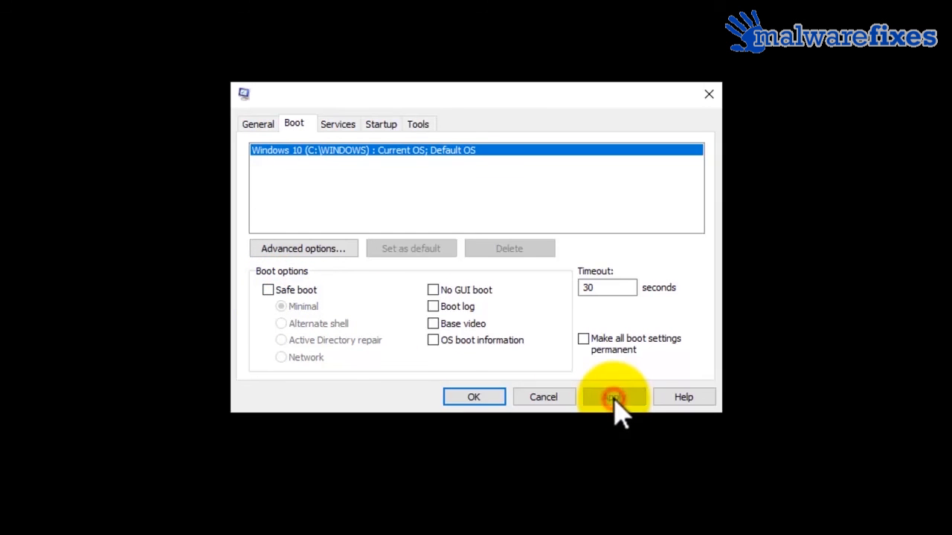
{"action": "left_click", "coordinate": [475, 397]}
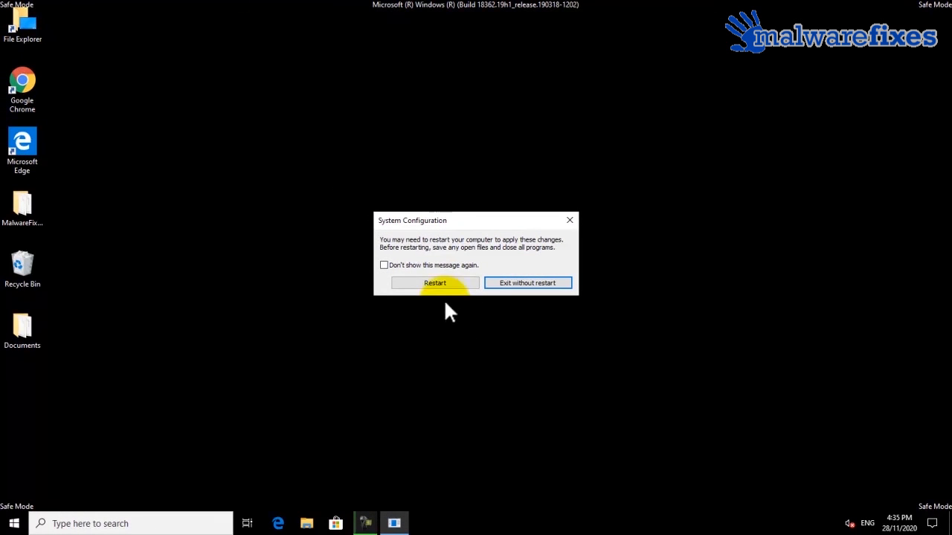